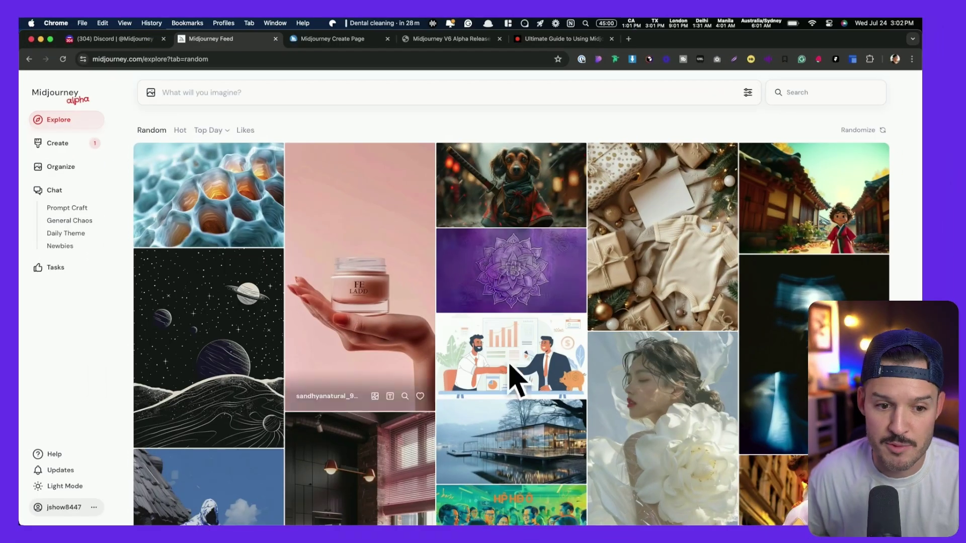
# Open the samurai dachshund image from the Explore feed to view its prompt and settings.
pyautogui.scroll(-10, 411, 258)
pyautogui.scroll(10, 411, 259)
pyautogui.click(511, 184)
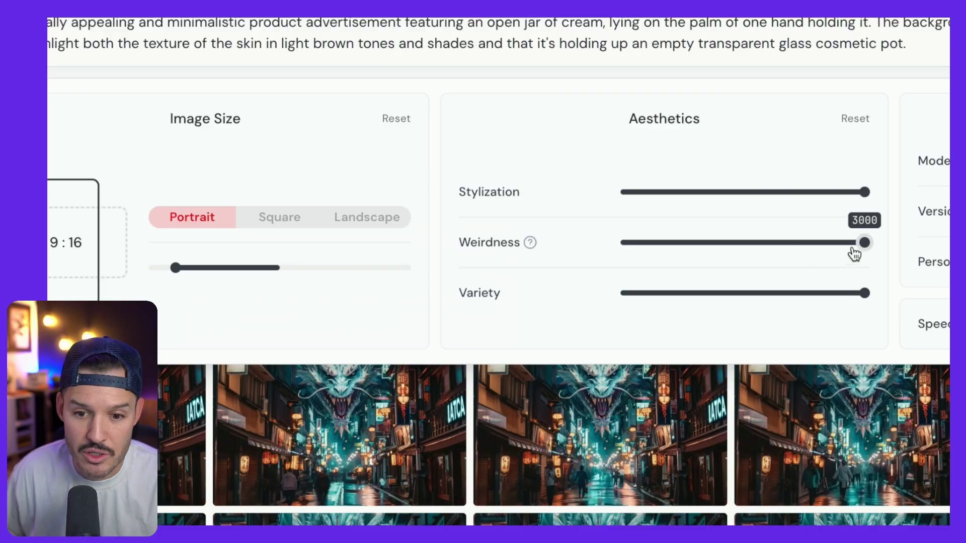
pyautogui.moveTo(864, 242); pyautogui.dragTo(719, 242)
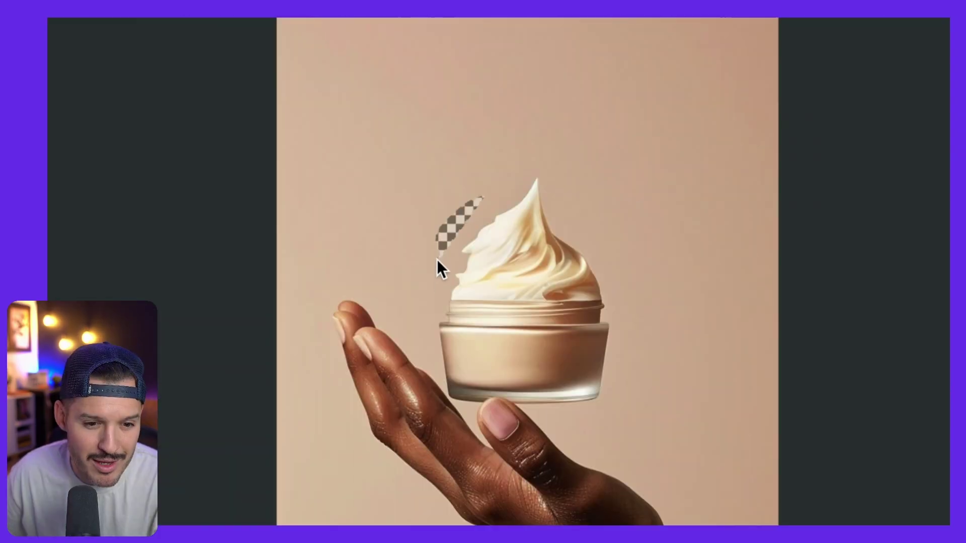
pyautogui.moveTo(486, 304)
pyautogui.mouseDown()
pyautogui.moveTo(558, 295)
pyautogui.moveTo(611, 273)
pyautogui.mouseUp()
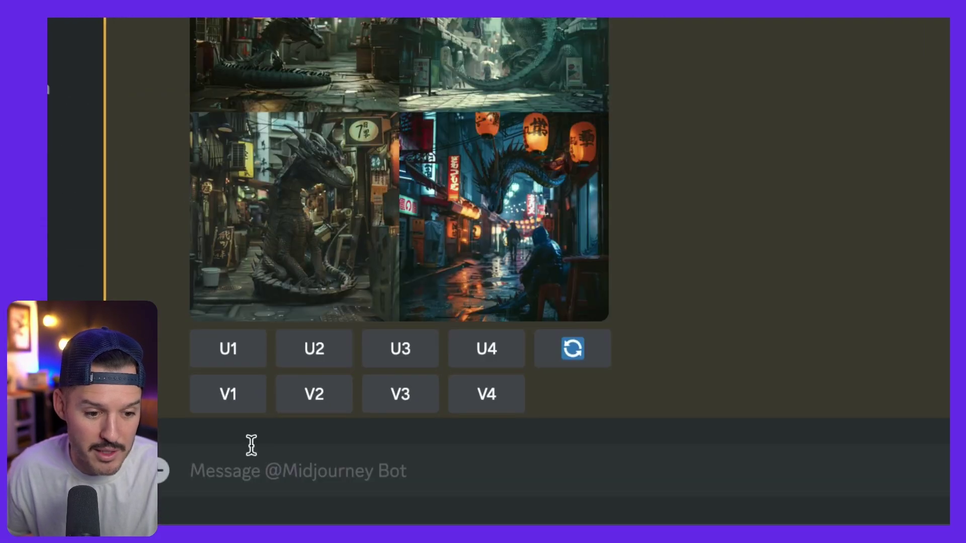
# Start a /image command to the Midjourney Bot and scroll back to the dragon results.
pyautogui.write('/image')
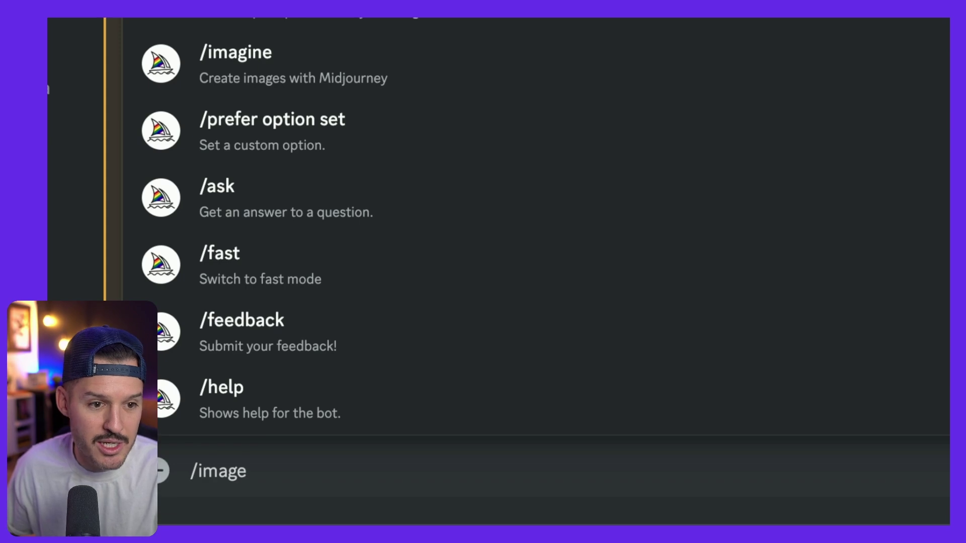
pyautogui.press('Escape')
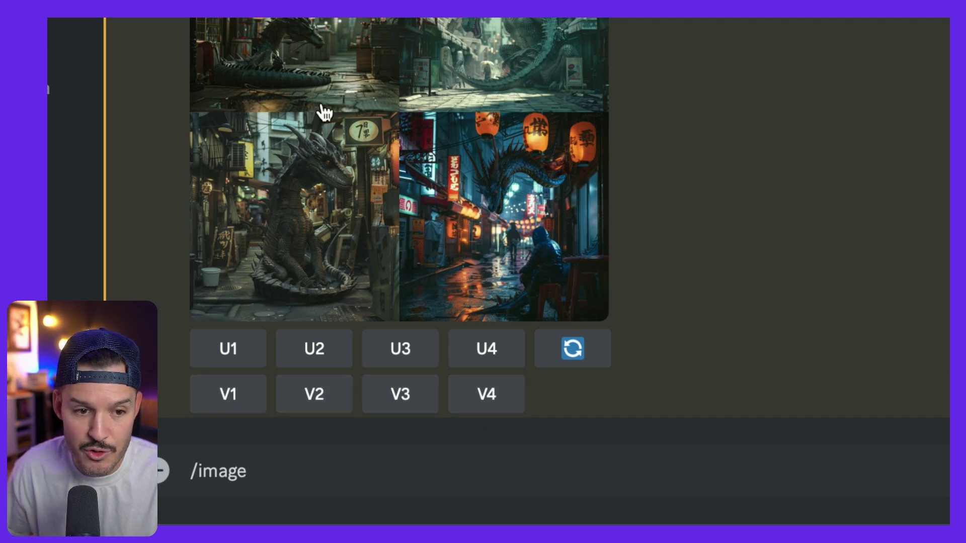
pyautogui.scroll(5, 325, 184)
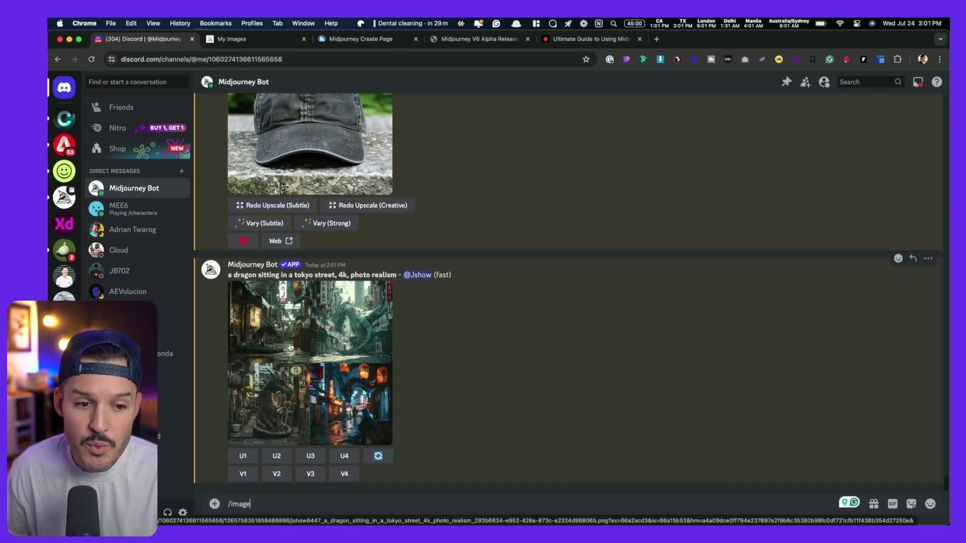
pyautogui.scroll(3, 290, 347)
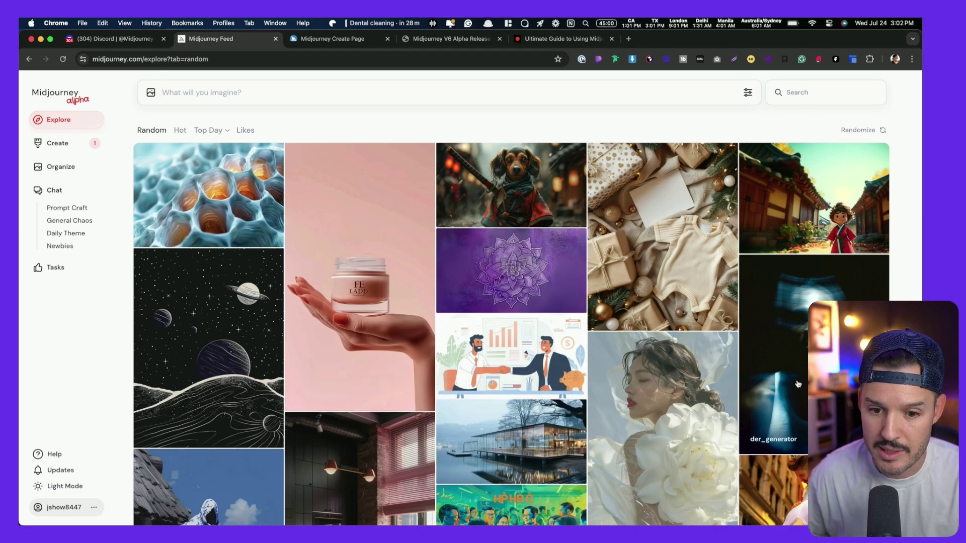
# Copy the samurai dachshund's --ar 16:9 and --stylize 500 settings into the prompt bar.
pyautogui.scroll(-15, 388, 398)
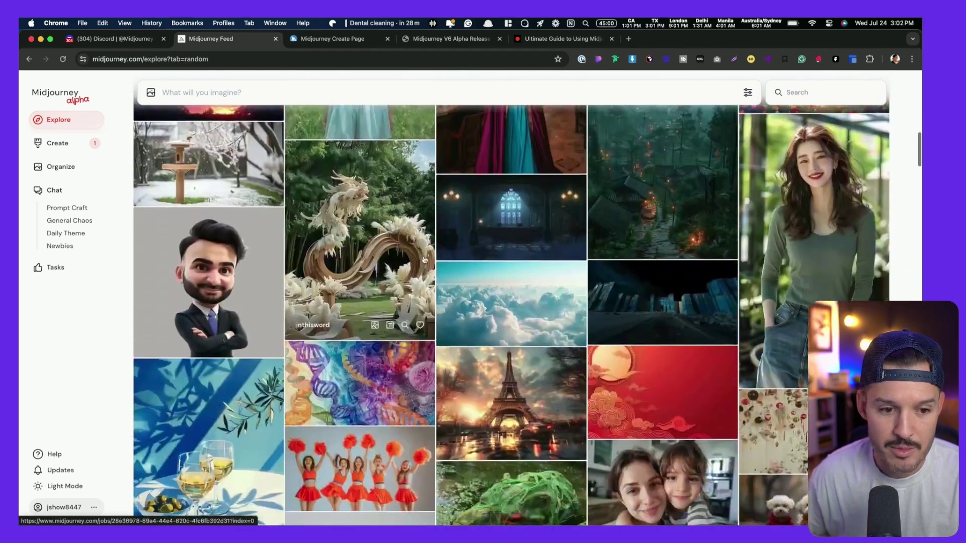
pyautogui.scroll(15, 411, 259)
pyautogui.click(501, 176)
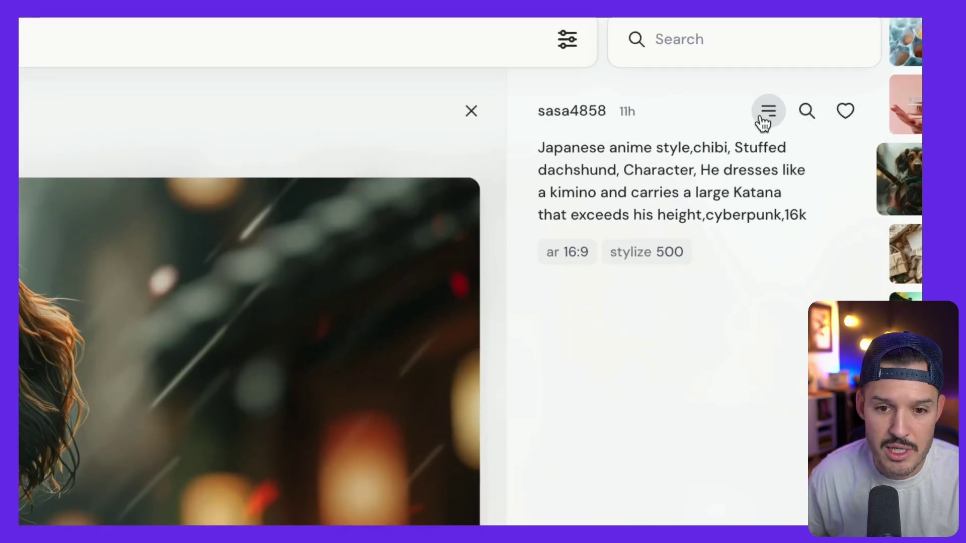
pyautogui.click(562, 254)
pyautogui.click(640, 252)
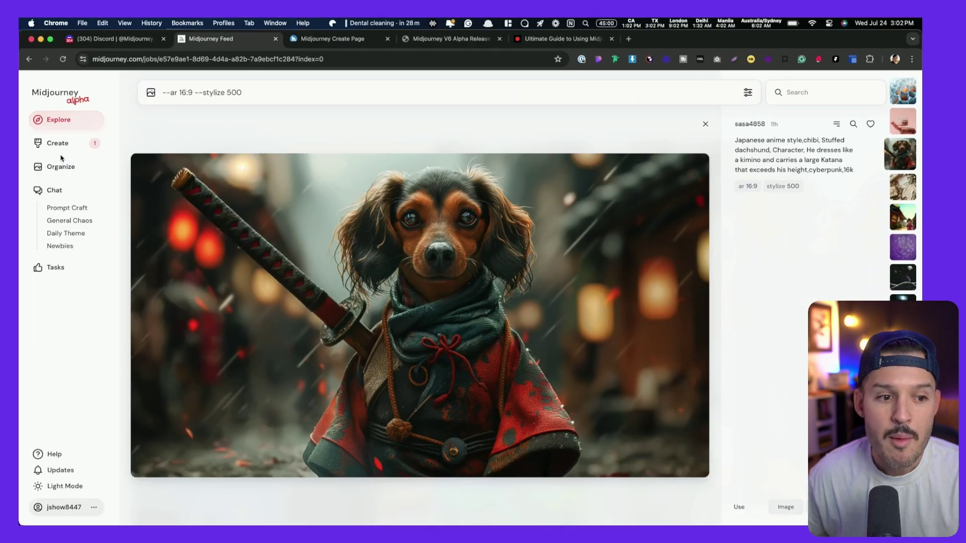
pyautogui.click(58, 143)
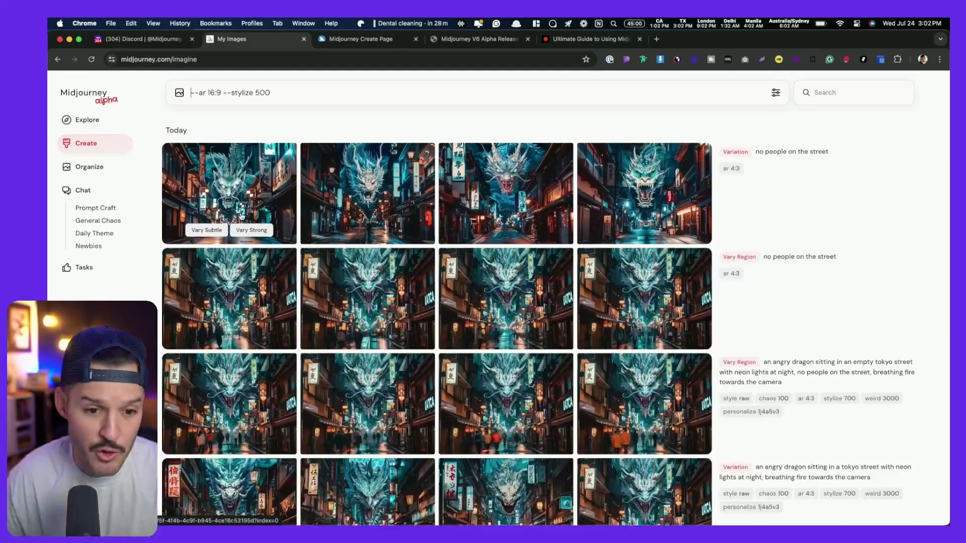
# Scroll through the dragon-street Variation and Vary Region results on the Create page.
pyautogui.scroll(-4, 498, 433)
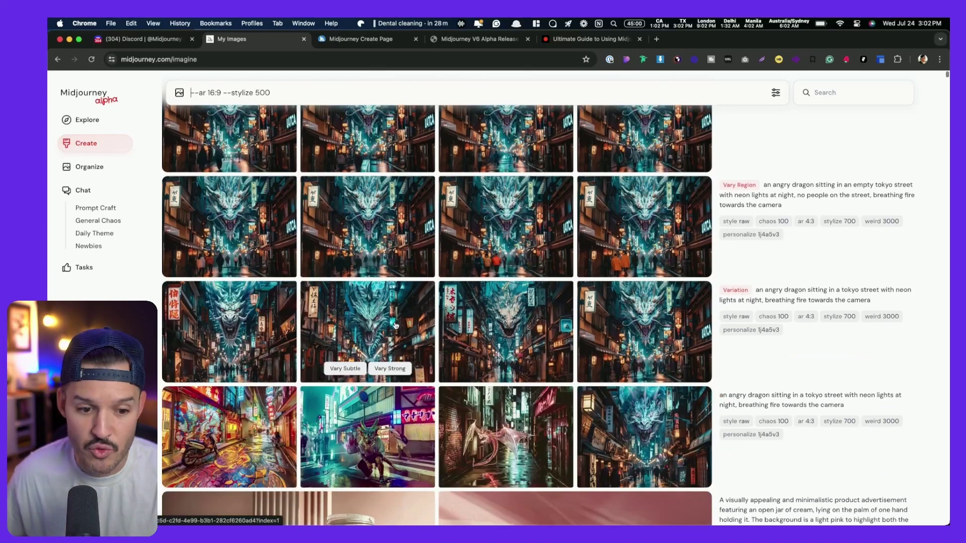
pyautogui.scroll(5, 396, 326)
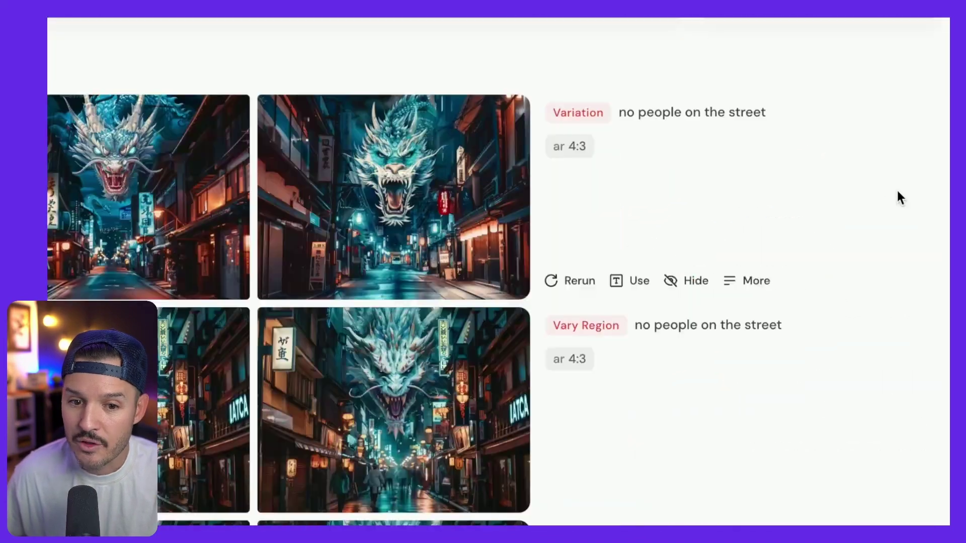
pyautogui.scroll(-5, 612, 300)
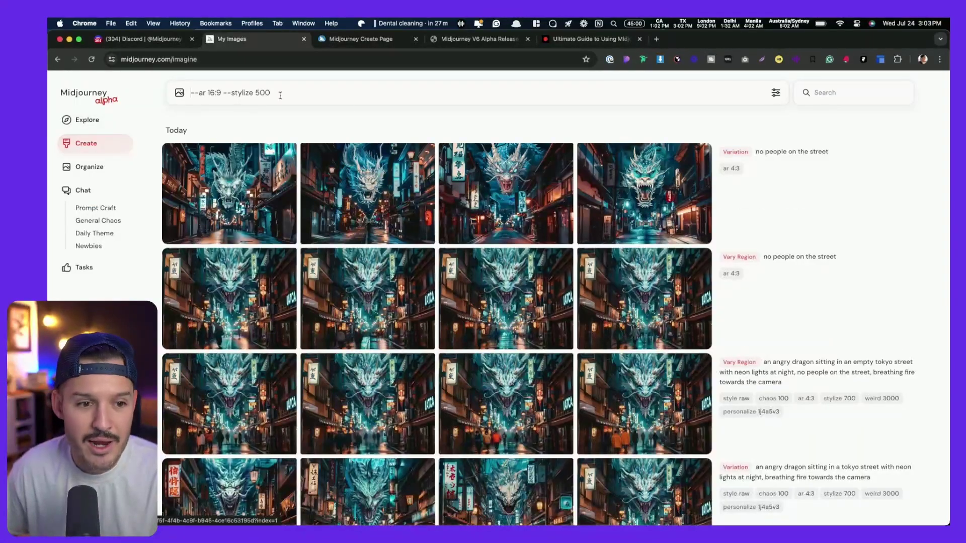
# Add chaos 100 and stylize 700, then replace the prompt with the pasted cream-jar ad description.
pyautogui.click(774, 398)
pyautogui.click(839, 399)
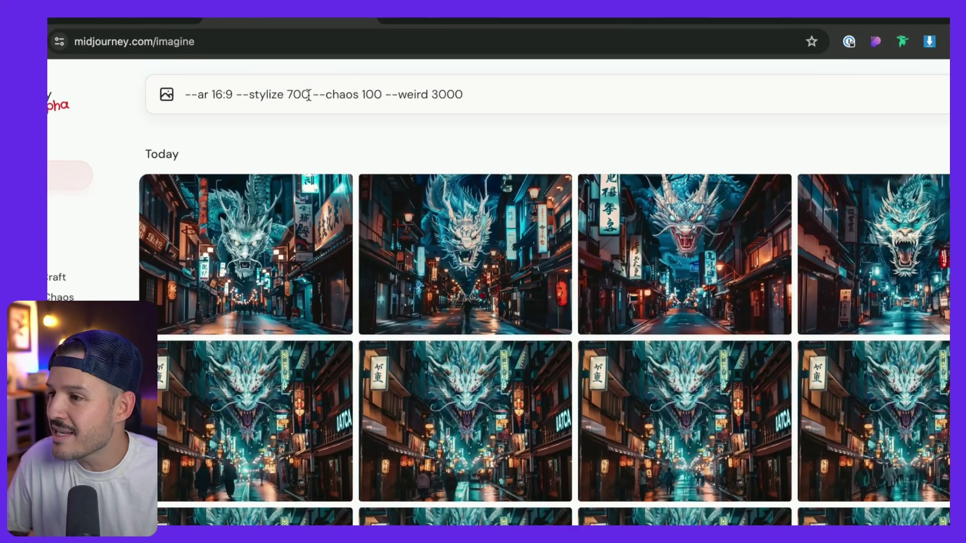
pyautogui.tripleClick(308, 95)
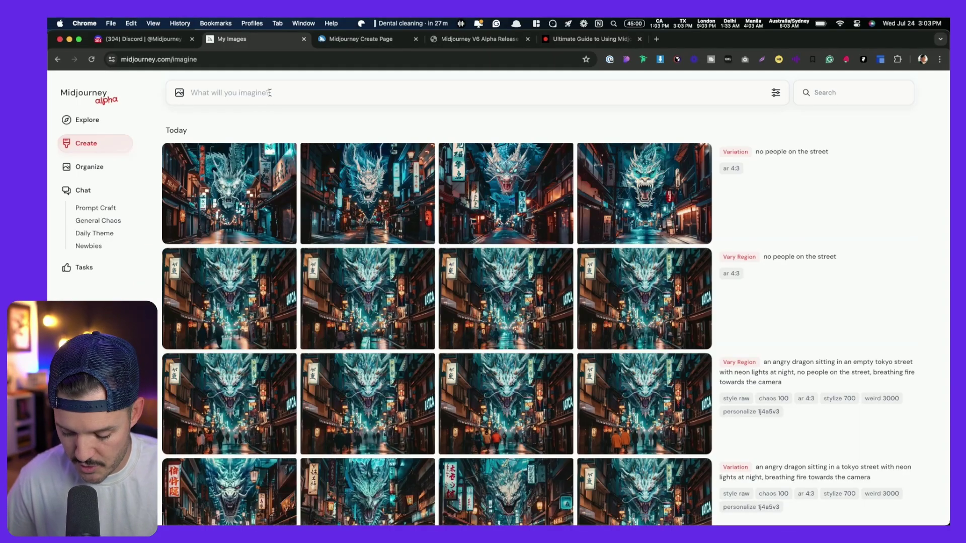
pyautogui.press('super+v')
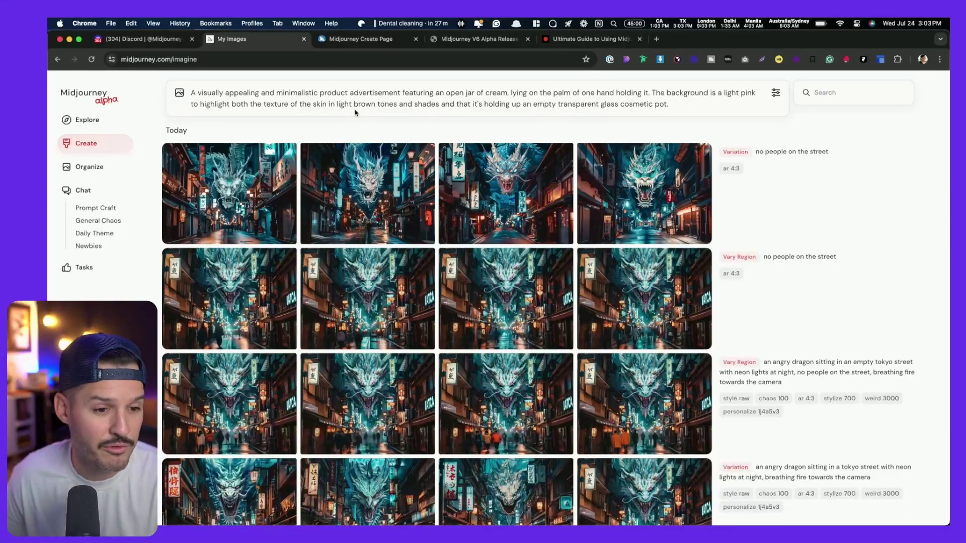
pyautogui.click(179, 95)
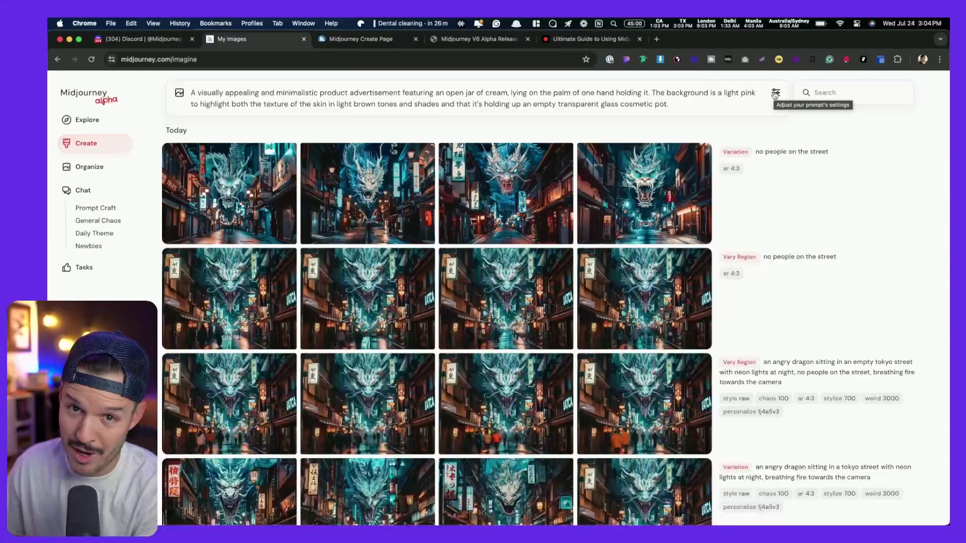
# Set the image aspect ratio to portrait 9:16.
pyautogui.click(776, 94)
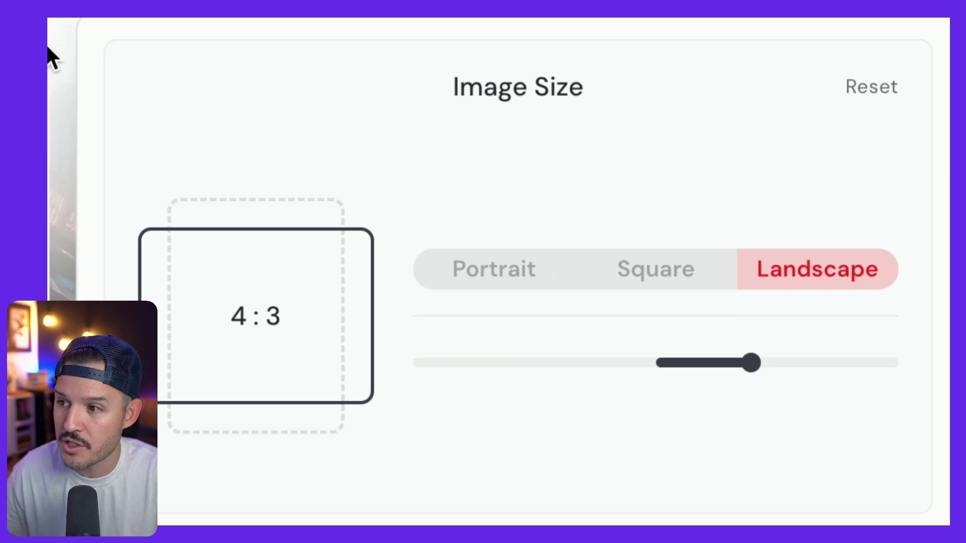
pyautogui.click(495, 272)
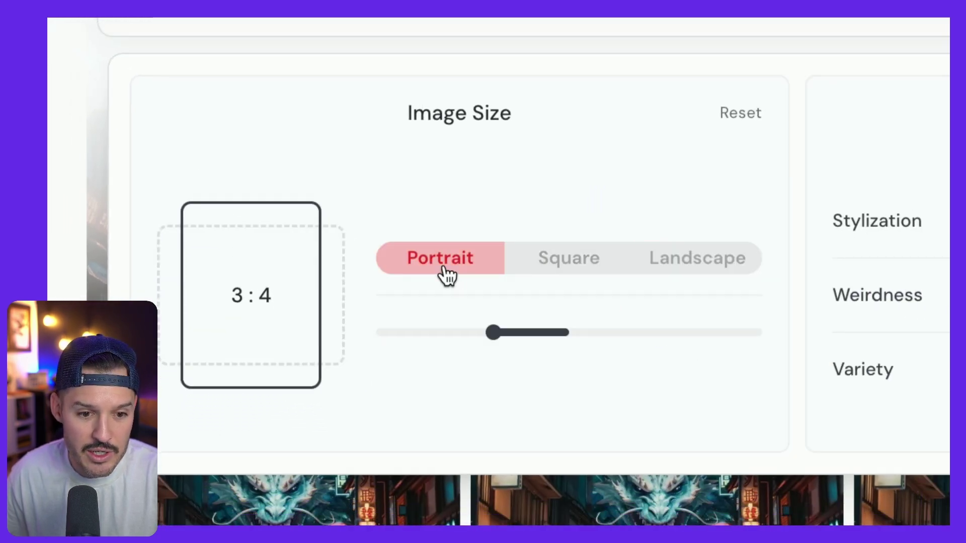
pyautogui.click(693, 266)
pyautogui.click(556, 263)
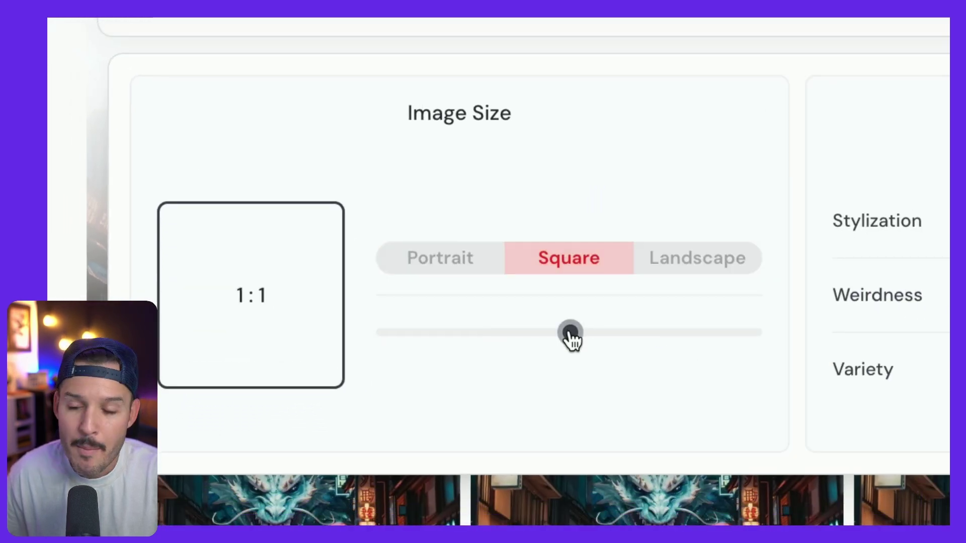
pyautogui.moveTo(585, 333); pyautogui.dragTo(423, 340)
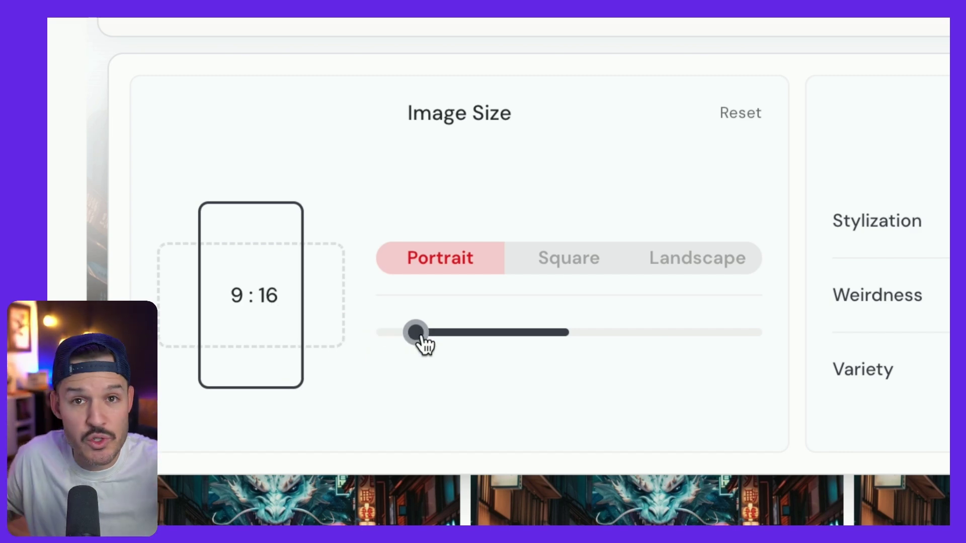
pyautogui.doubleClick(277, 297)
pyautogui.click(235, 297)
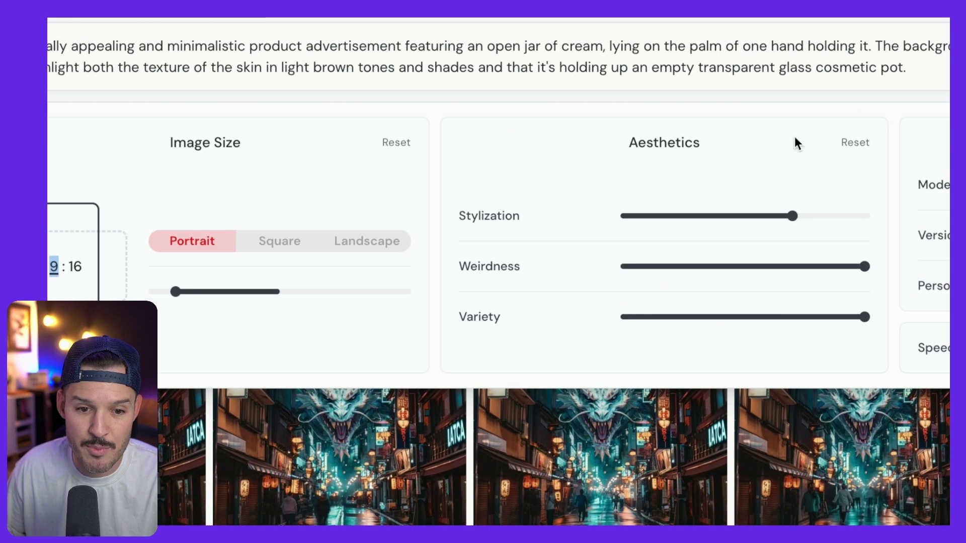
# Push the Stylization slider up to its maximum.
pyautogui.moveTo(487, 216)
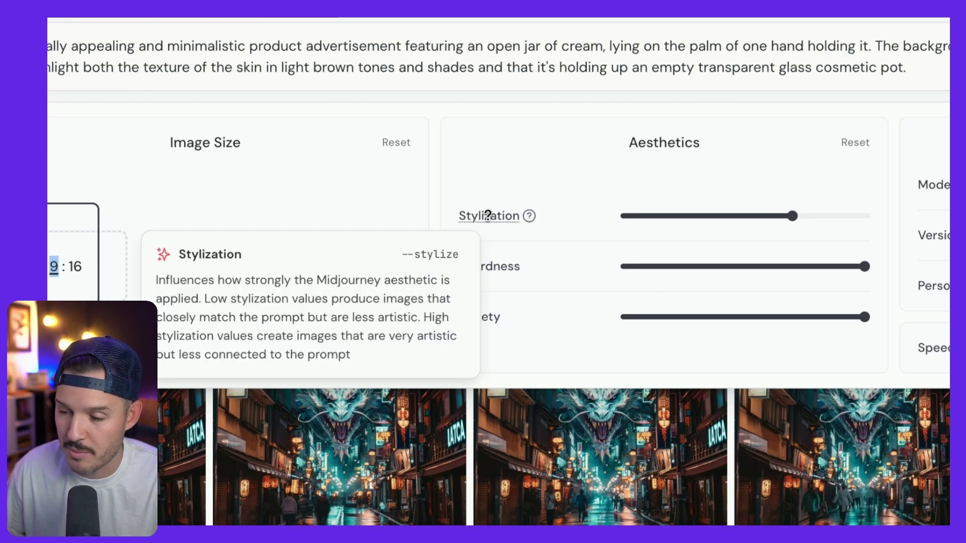
pyautogui.scroll(-1, 493, 519)
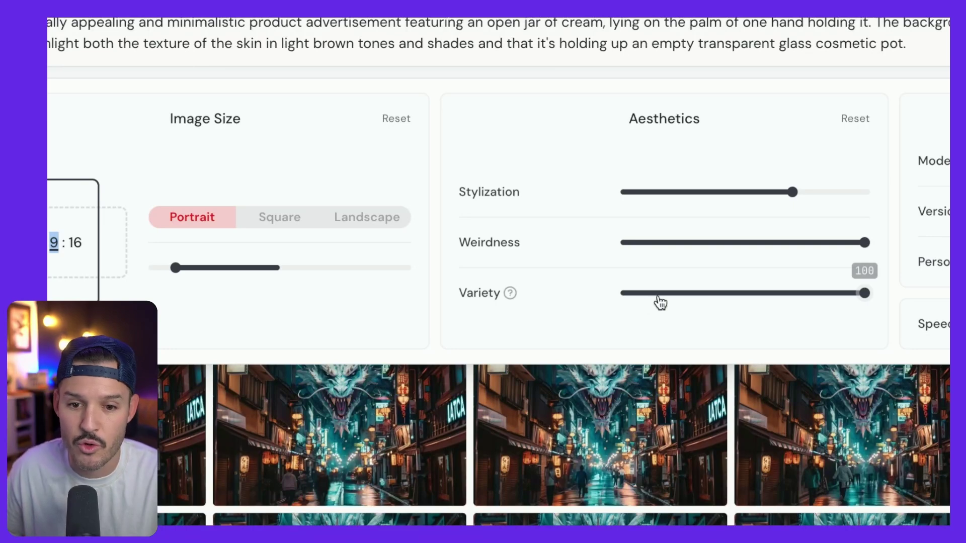
pyautogui.moveTo(793, 192)
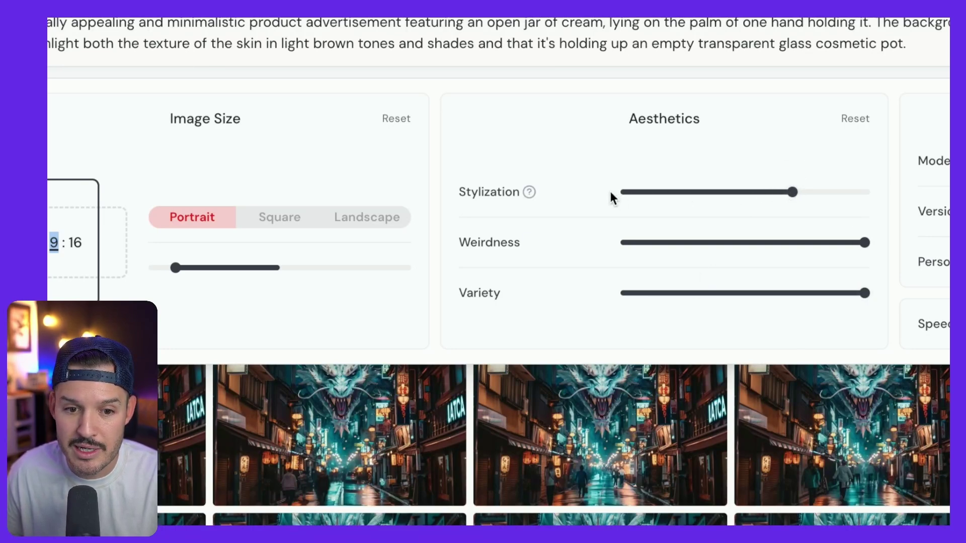
pyautogui.moveTo(792, 192); pyautogui.dragTo(722, 192)
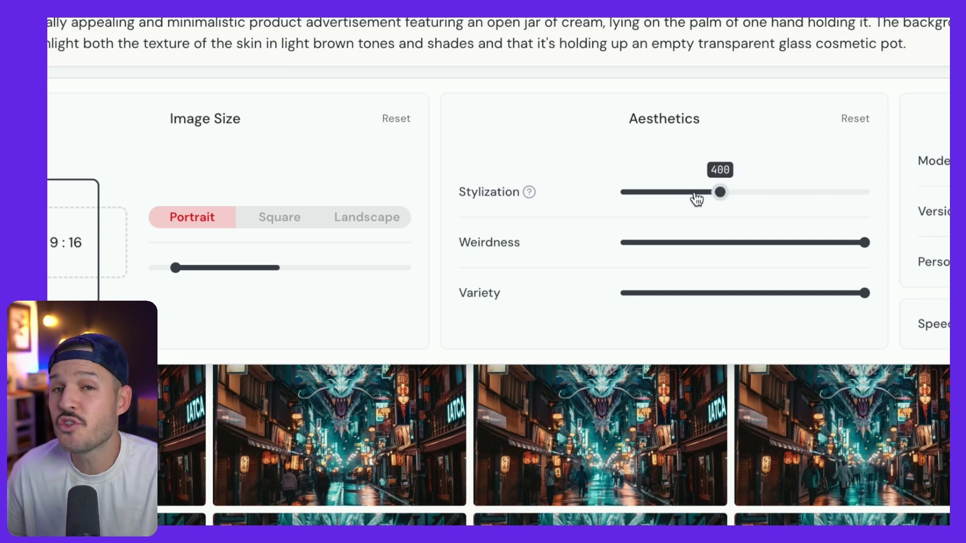
pyautogui.moveTo(527, 191)
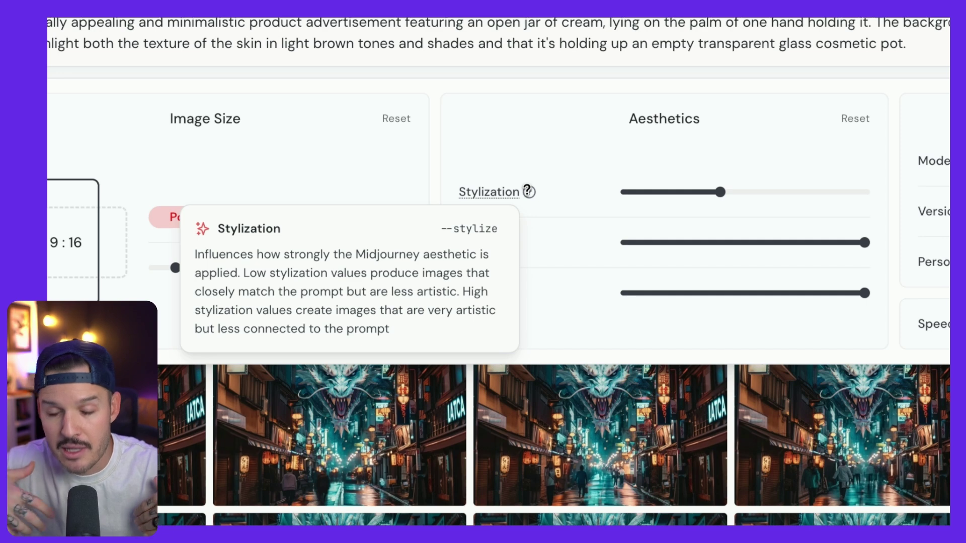
pyautogui.moveTo(721, 196)
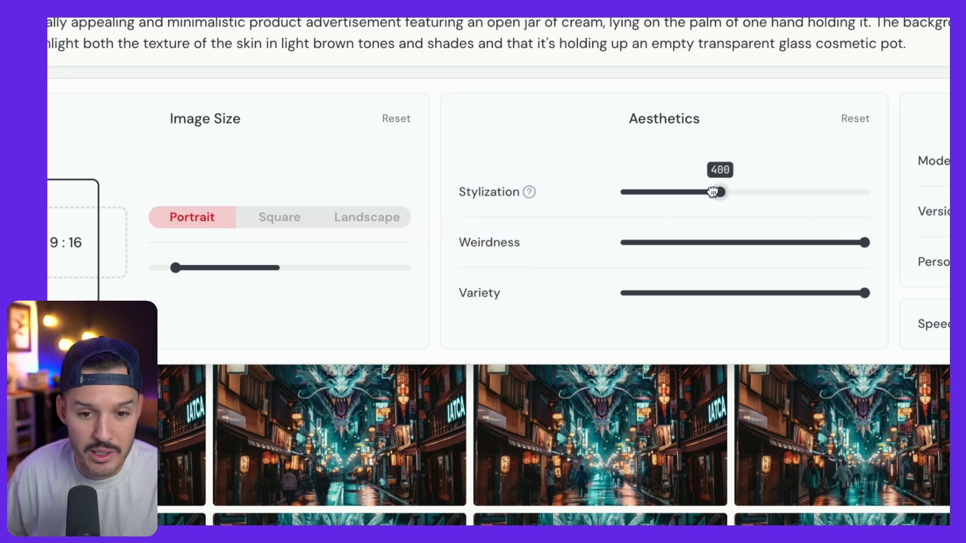
pyautogui.moveTo(714, 197); pyautogui.dragTo(865, 194)
# Lower Weirdness from 3000 to a low value and set Variety to 70.
pyautogui.moveTo(863, 244); pyautogui.dragTo(718, 259)
pyautogui.moveTo(523, 240)
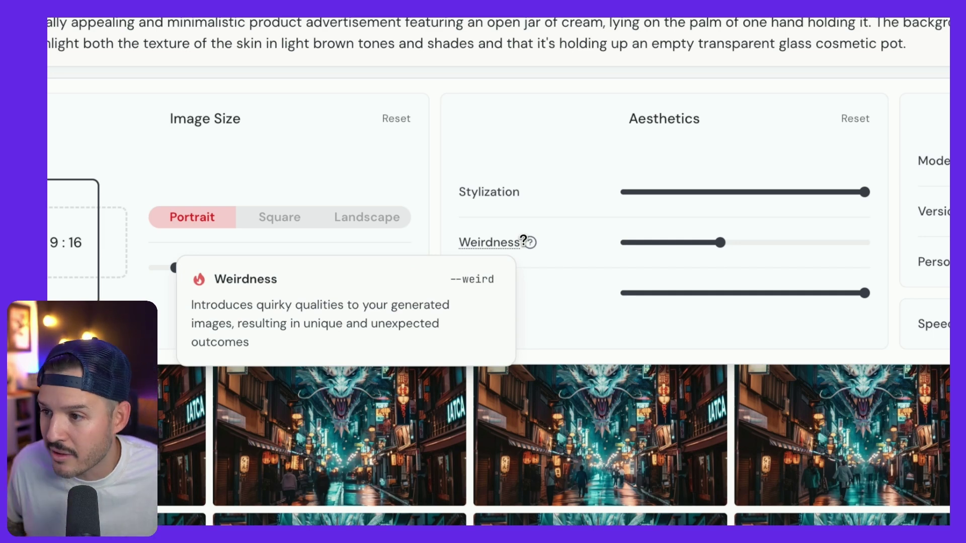
pyautogui.moveTo(726, 254); pyautogui.dragTo(560, 257)
pyautogui.moveTo(629, 248); pyautogui.dragTo(673, 244)
pyautogui.moveTo(506, 294)
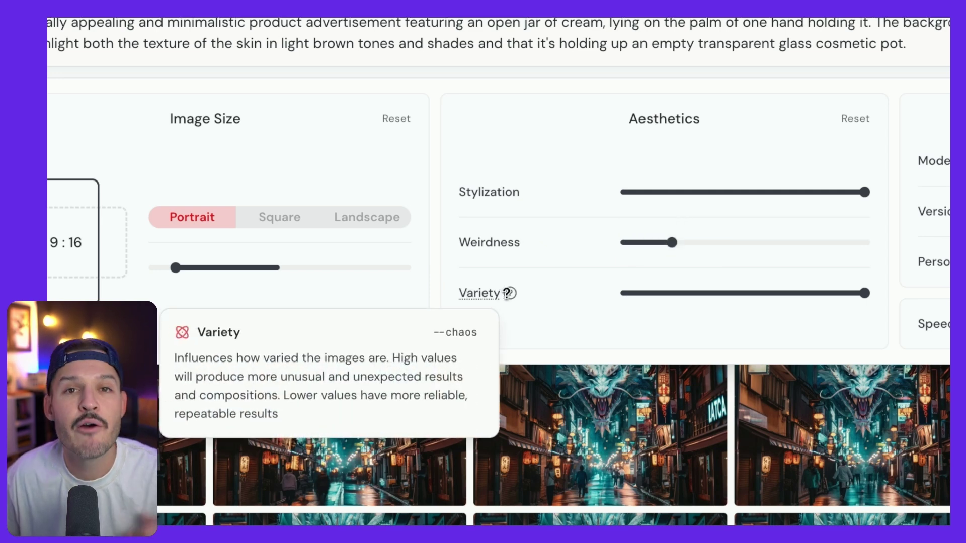
pyautogui.moveTo(863, 293); pyautogui.dragTo(787, 299)
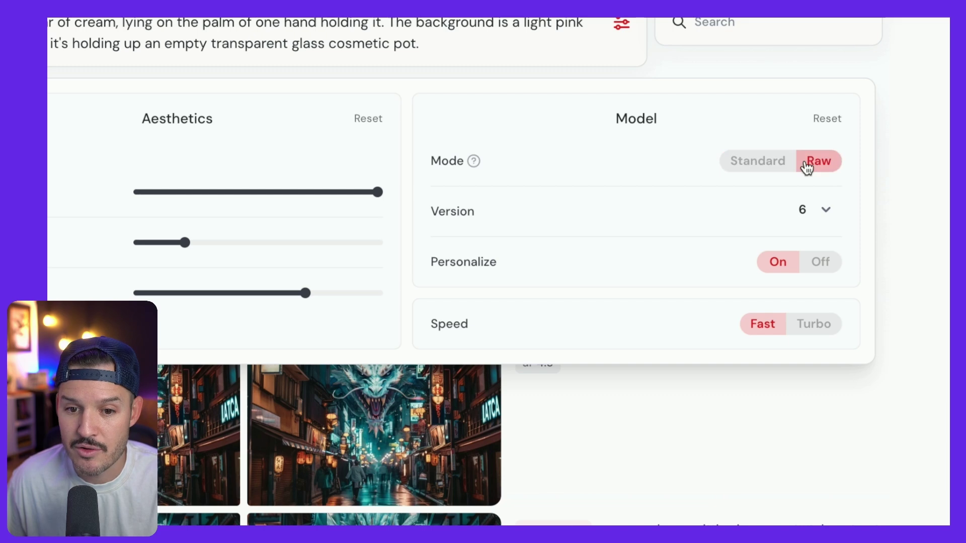
# Keep Raw mode and version 6, and switch Personalize off.
pyautogui.moveTo(474, 162)
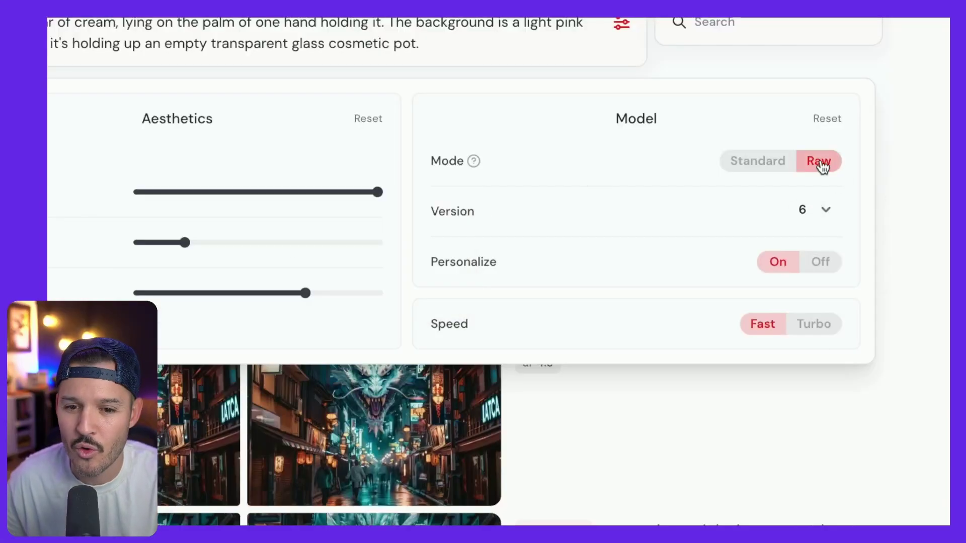
pyautogui.click(825, 213)
pyautogui.click(824, 217)
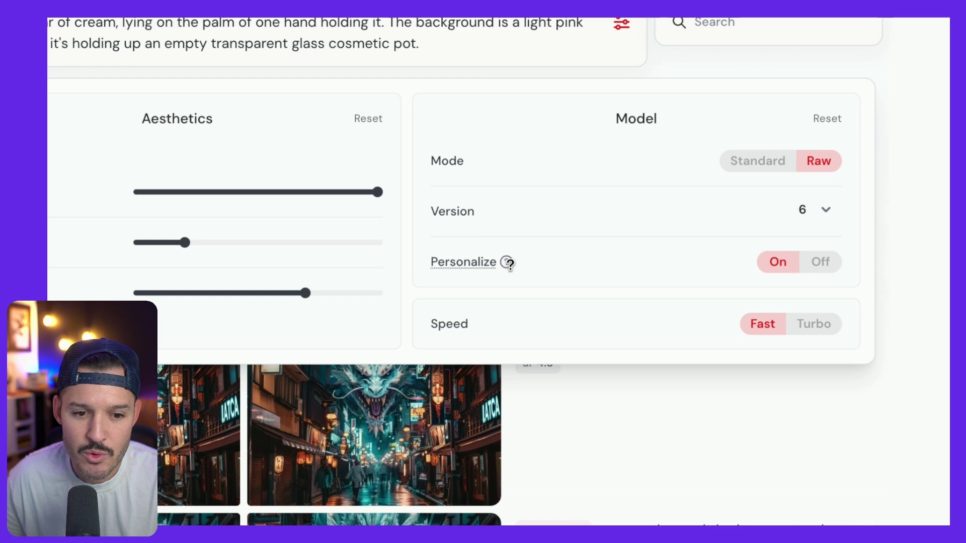
pyautogui.moveTo(509, 263)
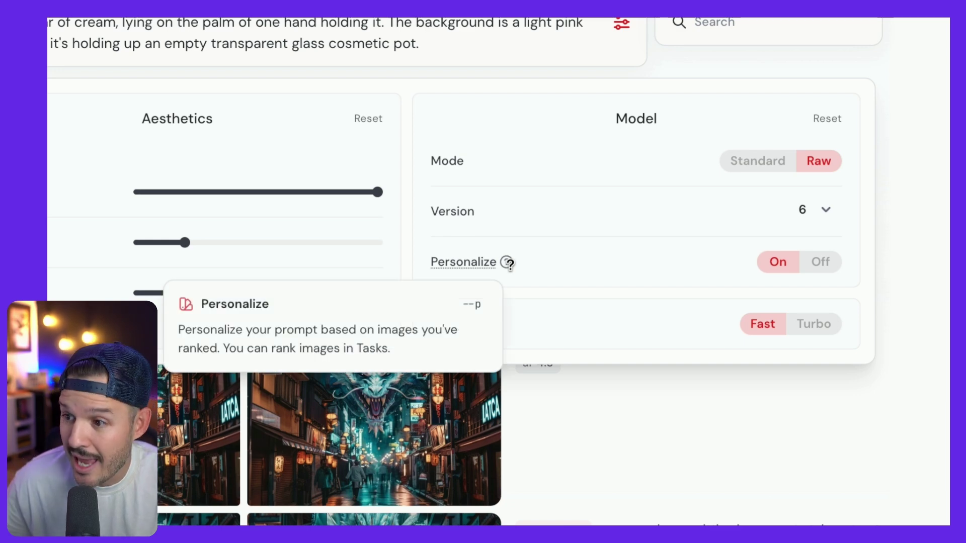
pyautogui.click(824, 267)
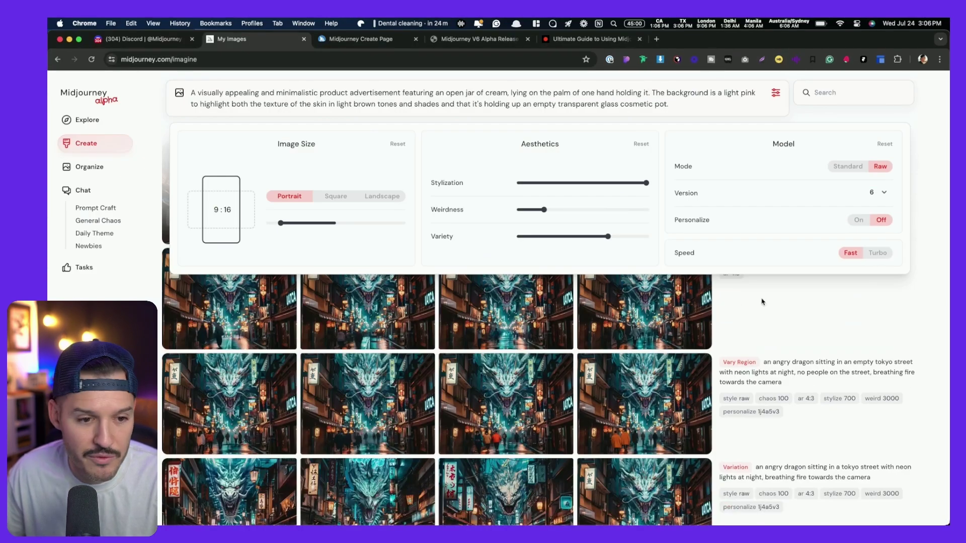
# Submit the cream-ad prompt and open the third of the four finished portrait images.
pyautogui.click(761, 302)
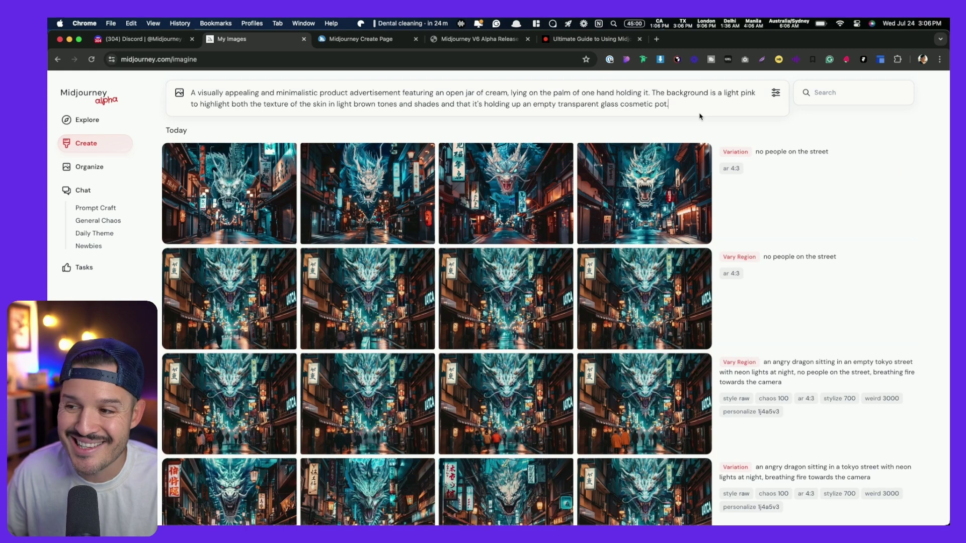
pyautogui.press('Return')
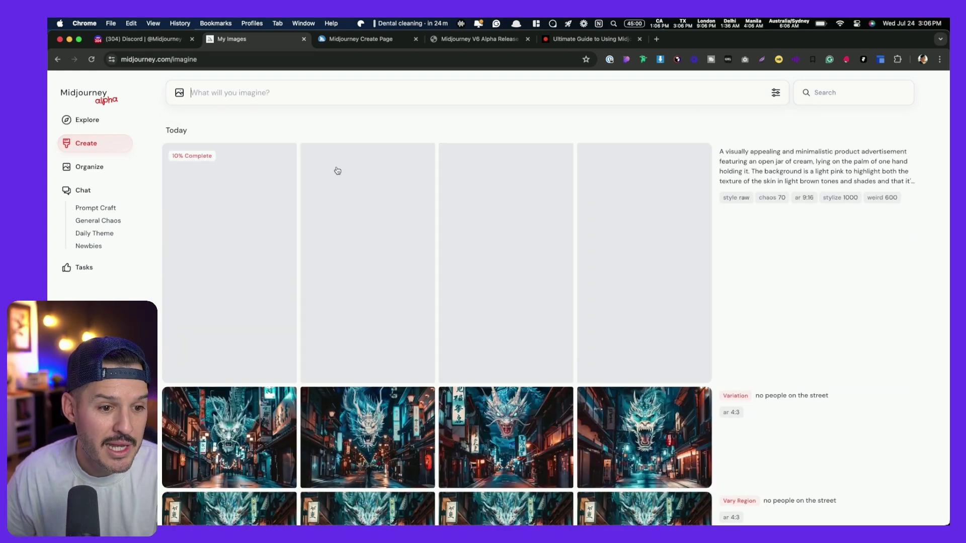
pyautogui.click(94, 124)
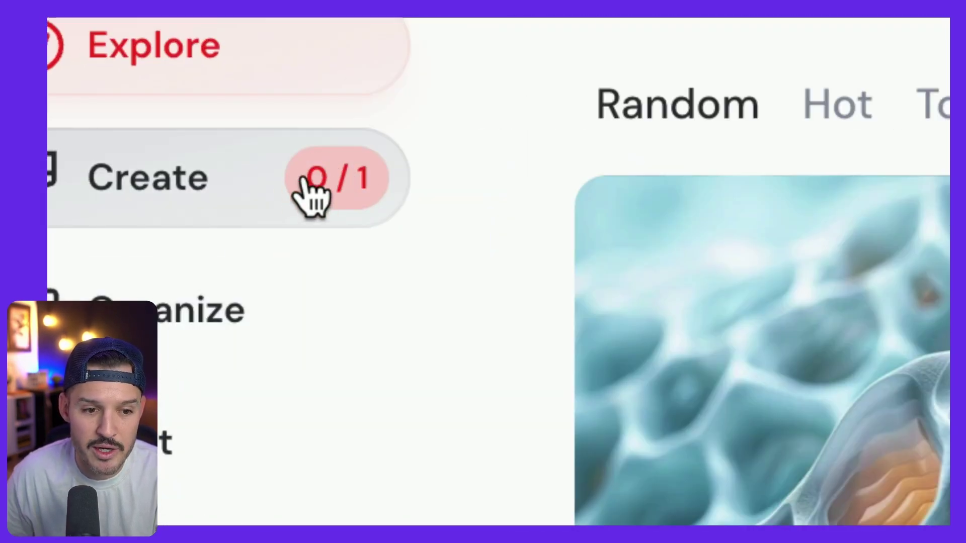
pyautogui.click(185, 176)
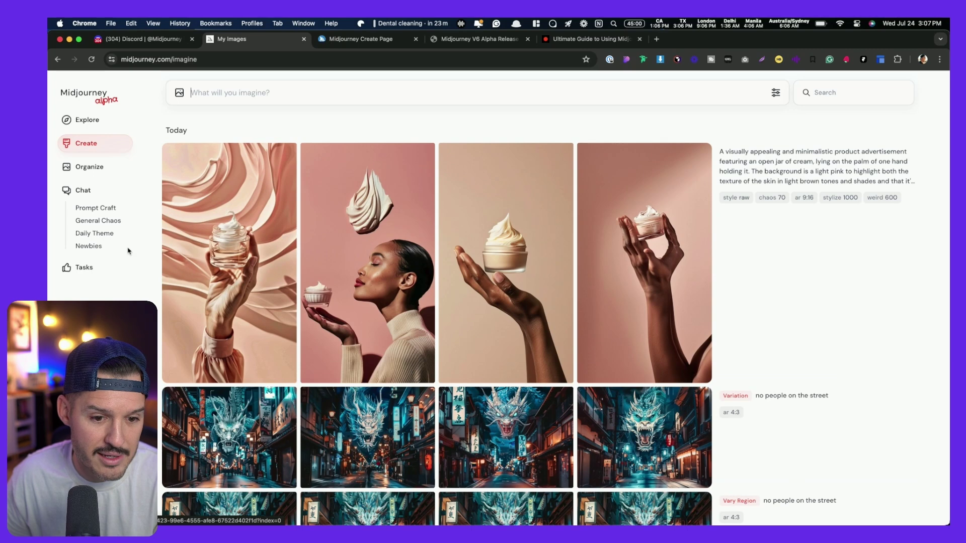
pyautogui.click(512, 264)
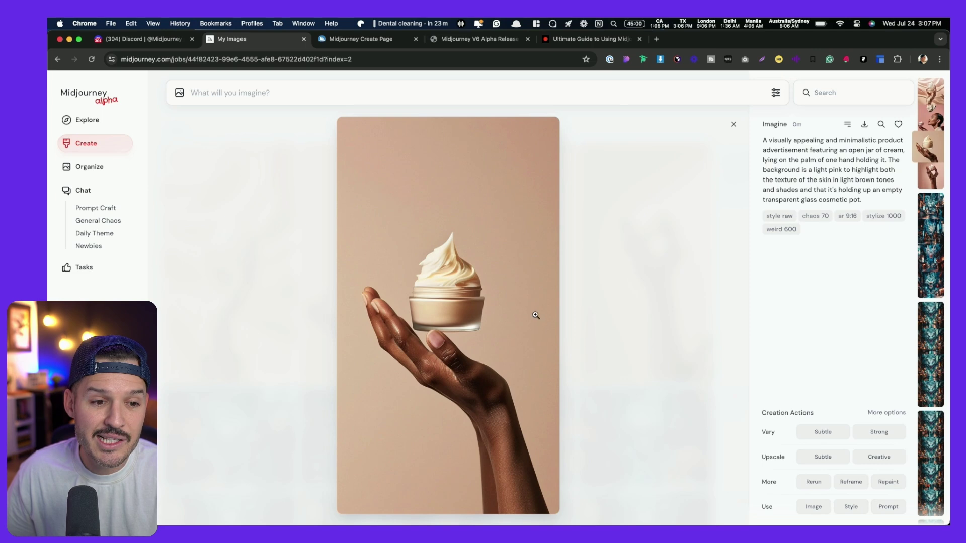
pyautogui.press('Escape')
pyautogui.click(503, 179)
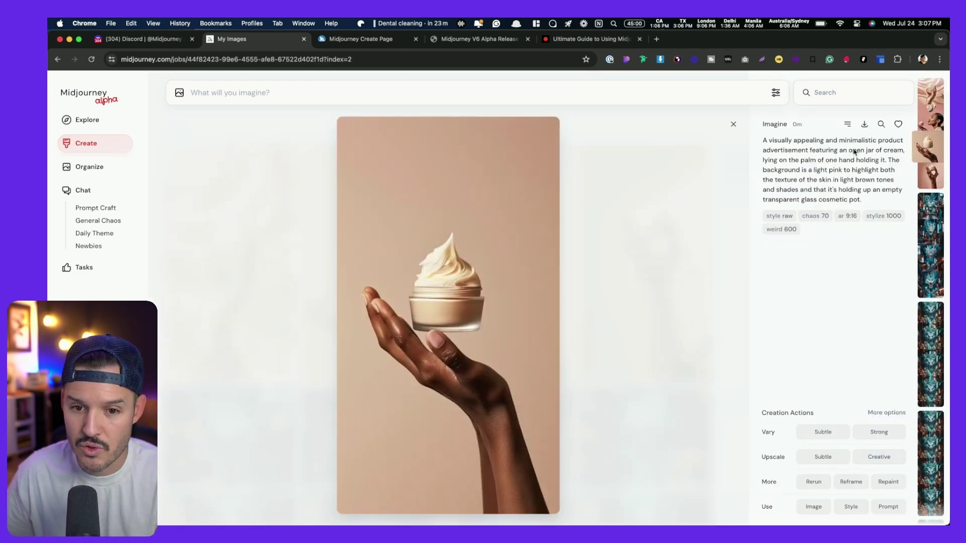
pyautogui.click(848, 125)
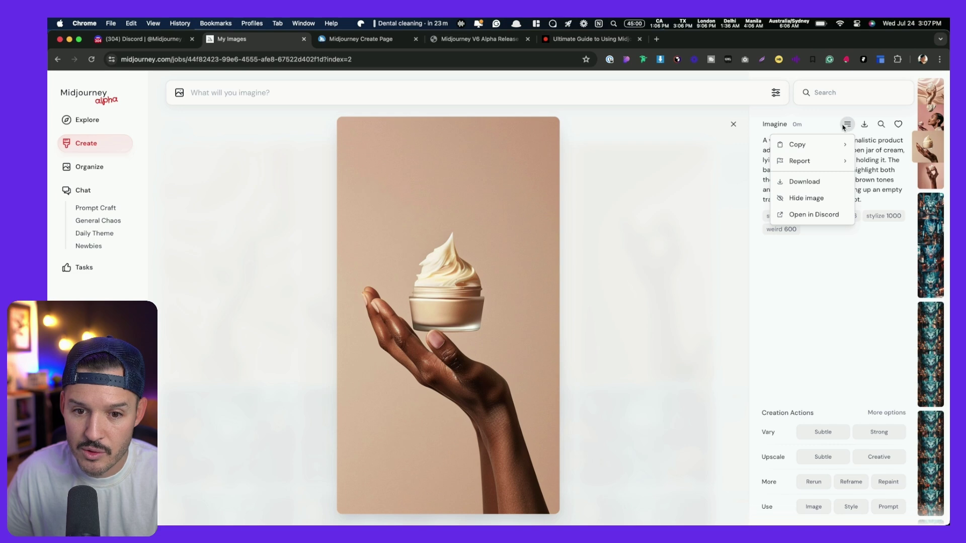
pyautogui.rightClick(445, 249)
pyautogui.click(423, 221)
pyautogui.click(423, 220)
pyautogui.rightClick(459, 222)
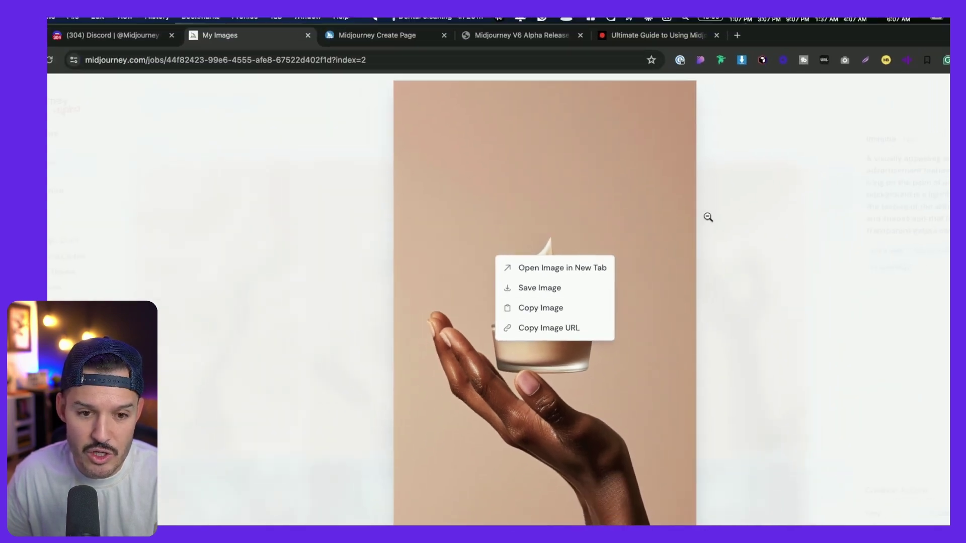
pyautogui.press('Left')
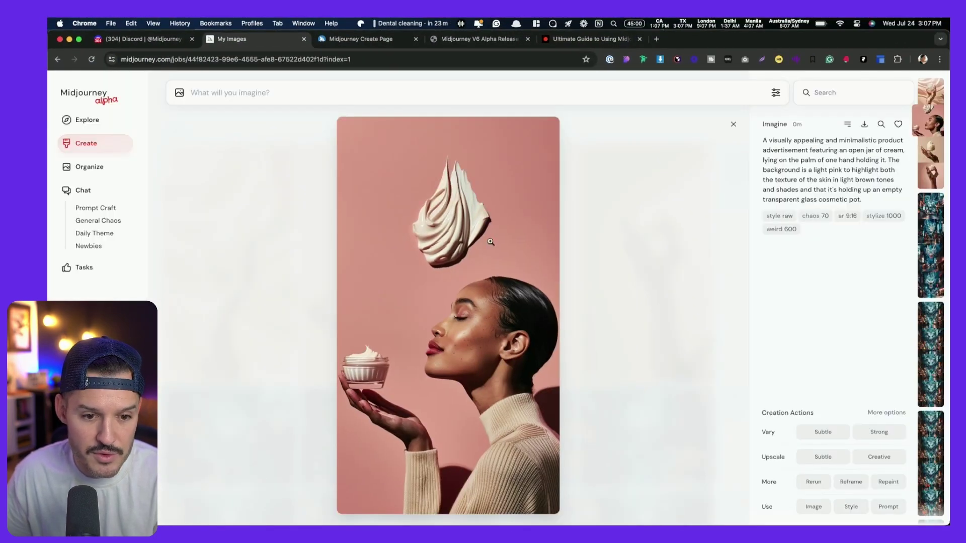
pyautogui.click(568, 217)
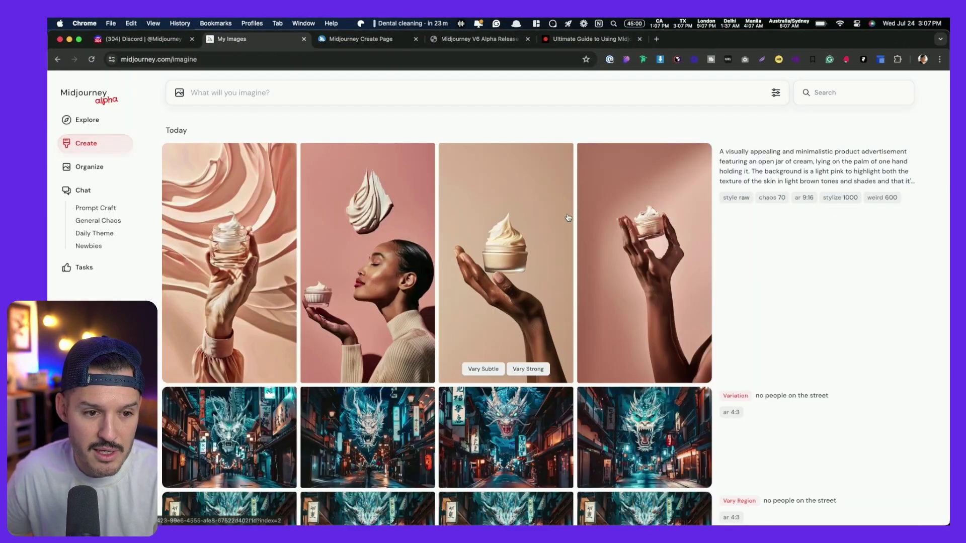
# Queue Vary Subtle and Upscale Subtle on the third cream image, the hand balancing the jar.
pyautogui.click(568, 218)
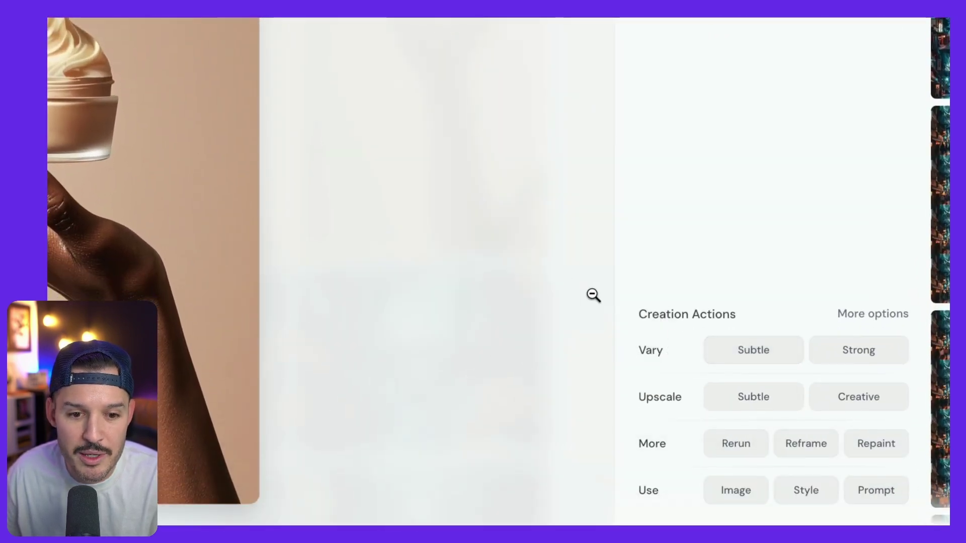
pyautogui.click(738, 350)
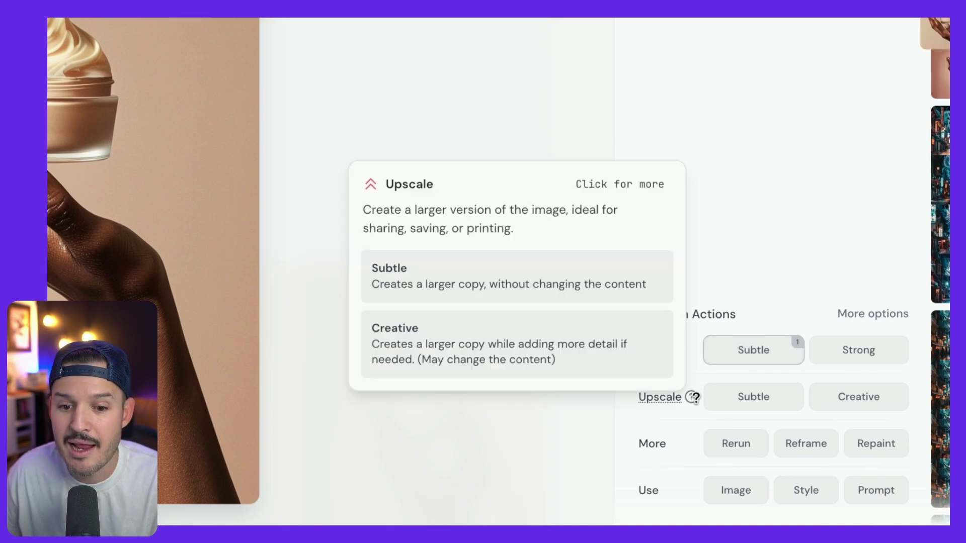
pyautogui.click(750, 405)
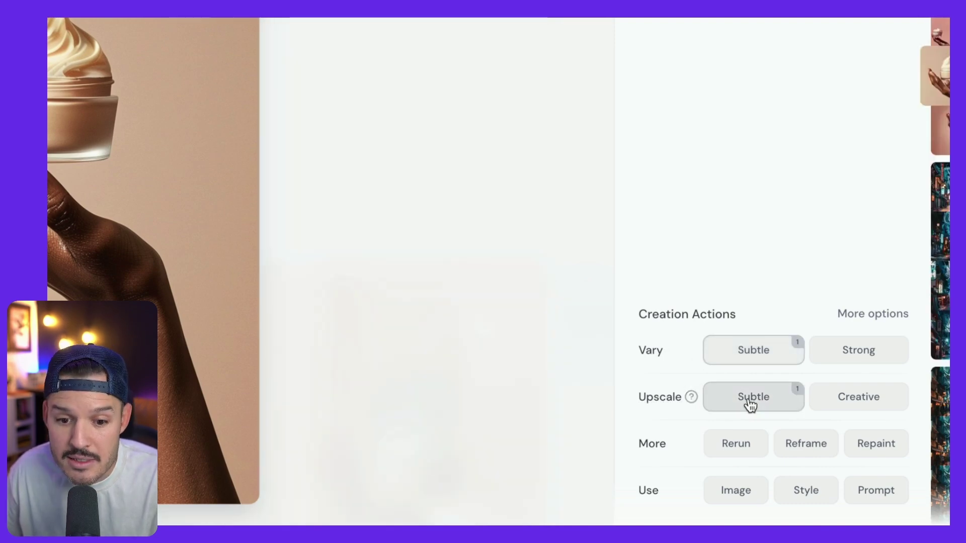